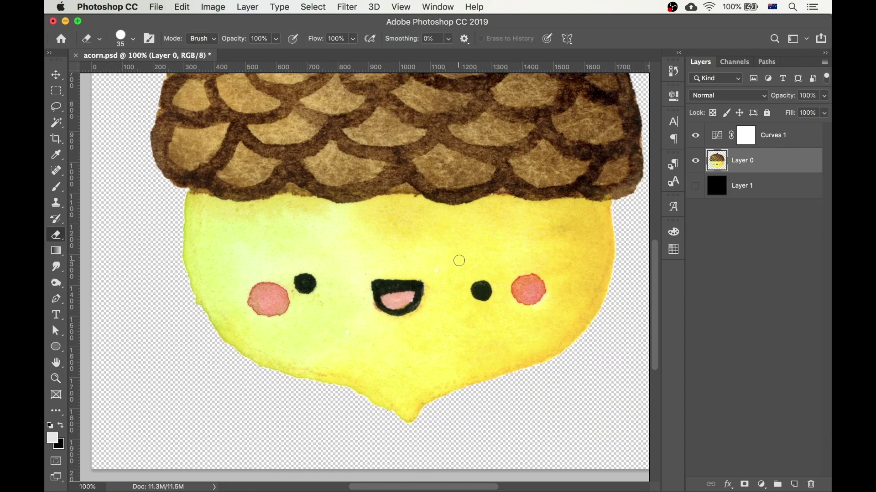
Close acorn.psd to return to the Photoshop Home screen listing recent files.
key("l")
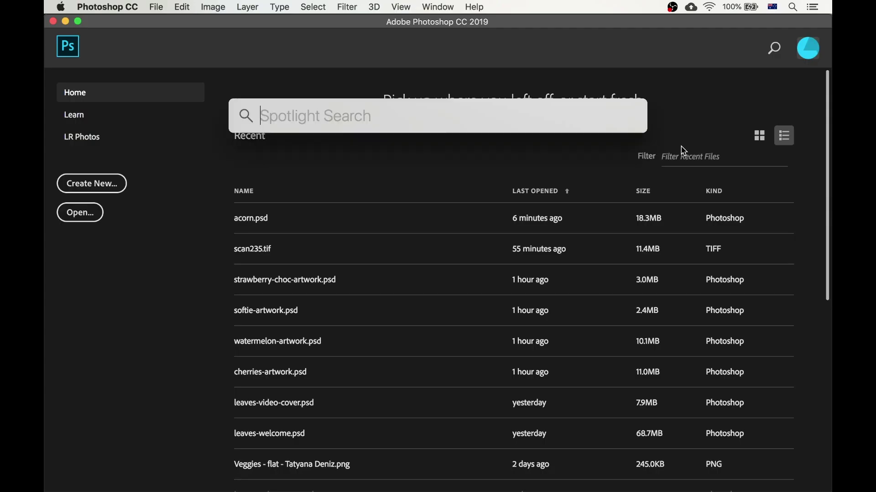
Launch EPSON Scan and scan only the framed acorn at 600 dpi as scan235.tif.
type("eps")
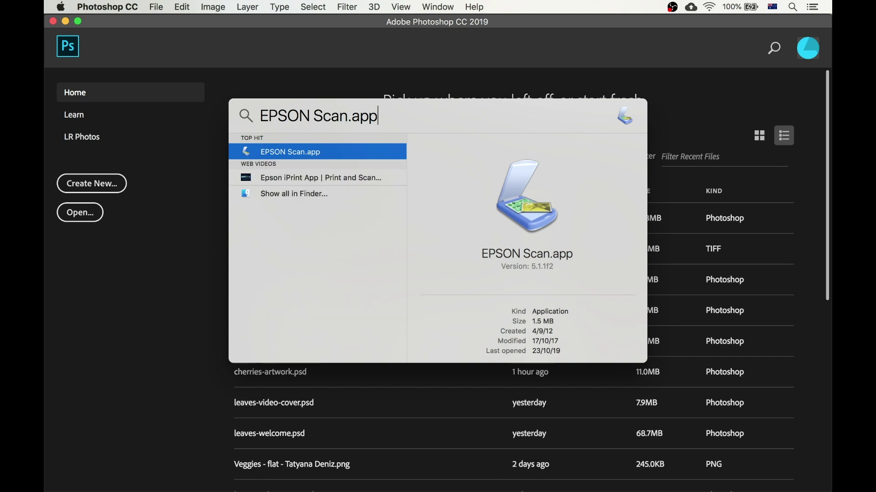
key("Return")
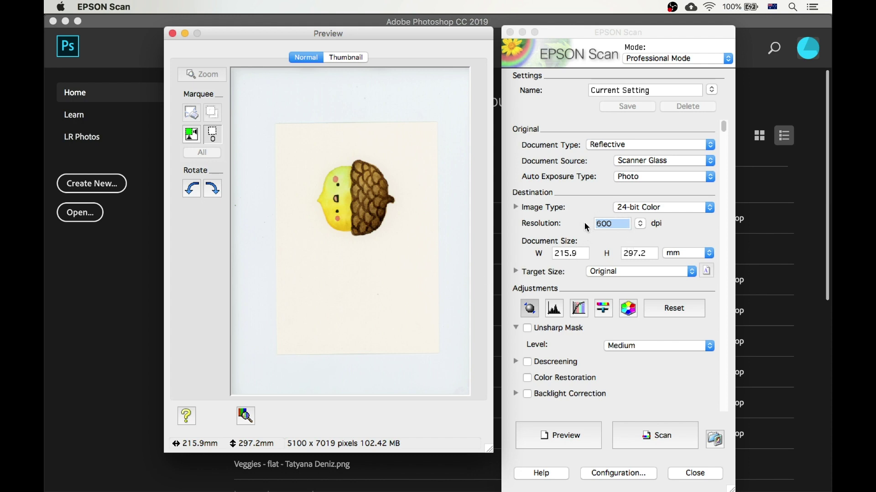
left_click_drag(305, 157, 400, 246)
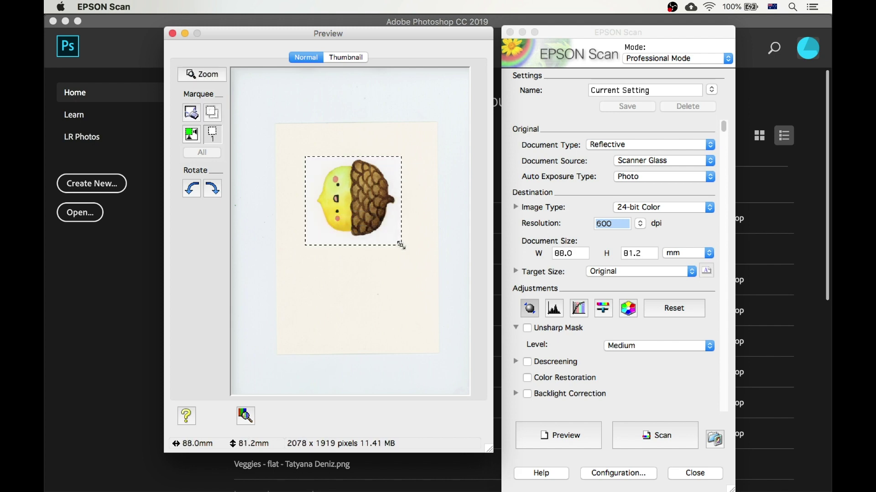
left_click(671, 438)
left_click(672, 437)
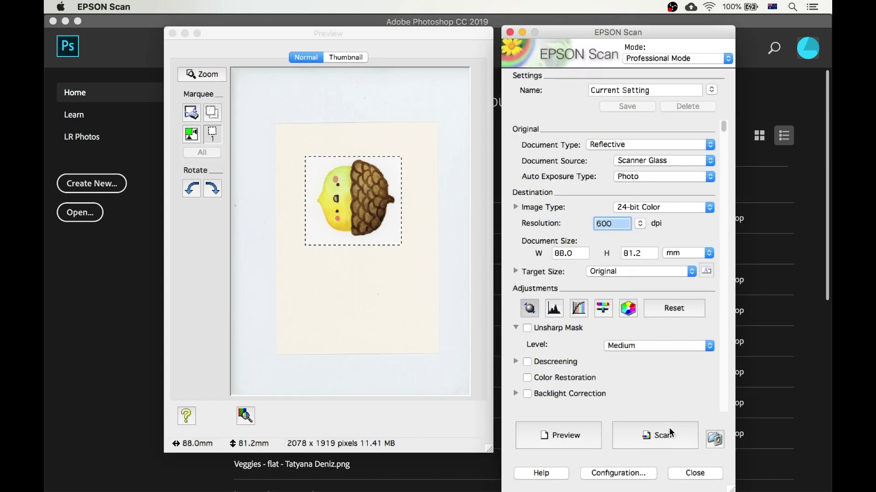
left_click(693, 472)
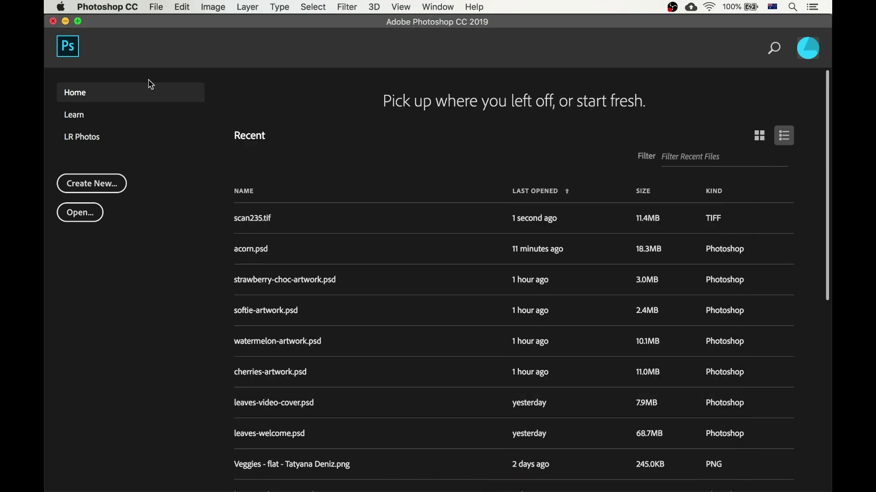
Open scan235.tif and convert its Background into an editable Layer 0.
left_click(155, 7)
left_click(166, 35)
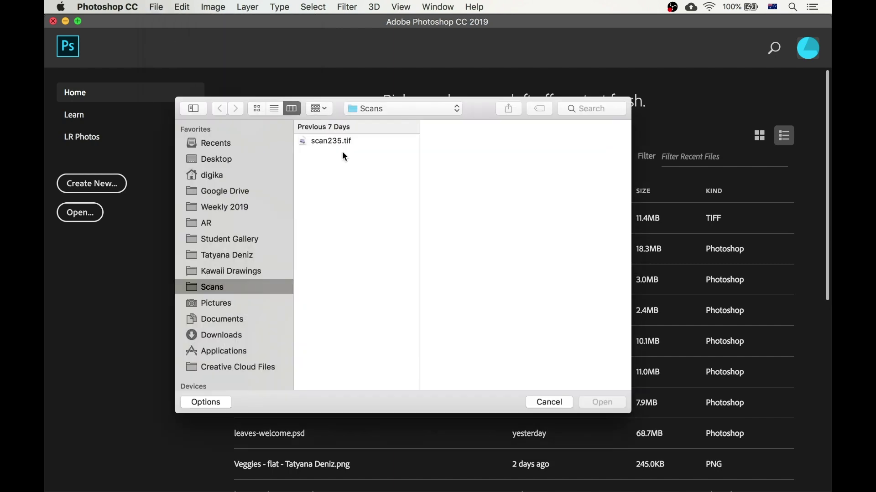
double_click(339, 142)
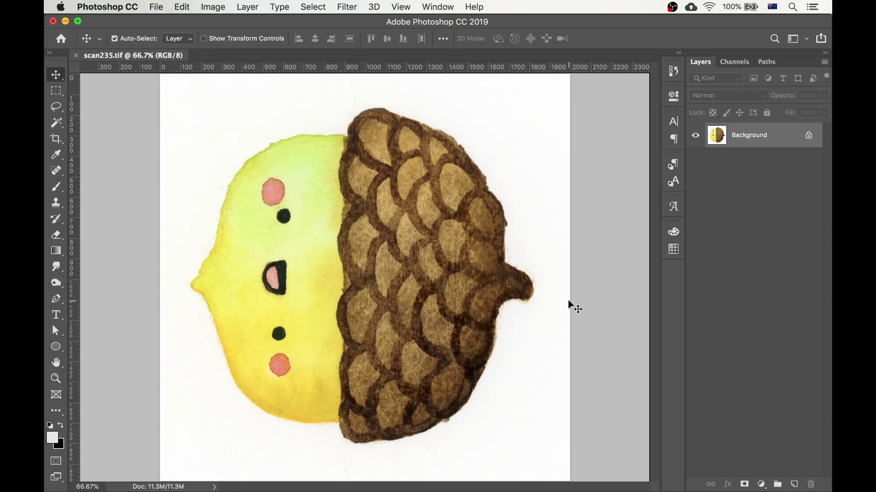
double_click(744, 139)
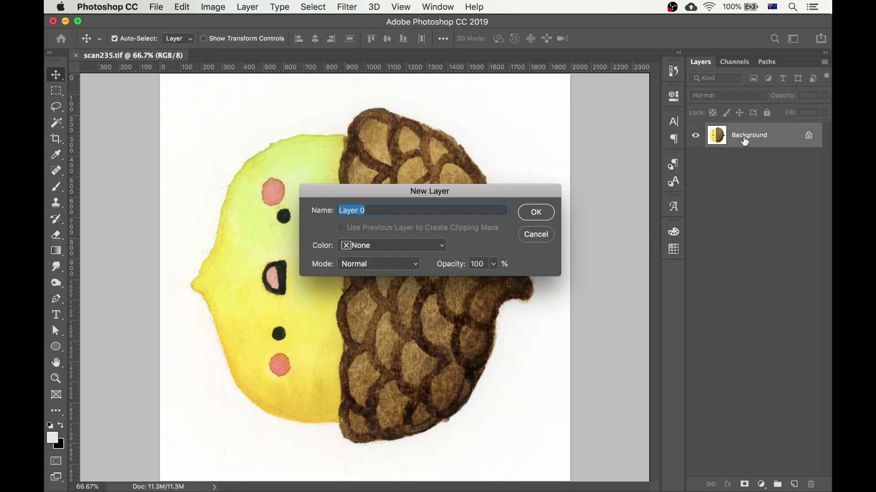
key("Return")
Save the document in Photoshop format as acorn.psd.
left_click(159, 9)
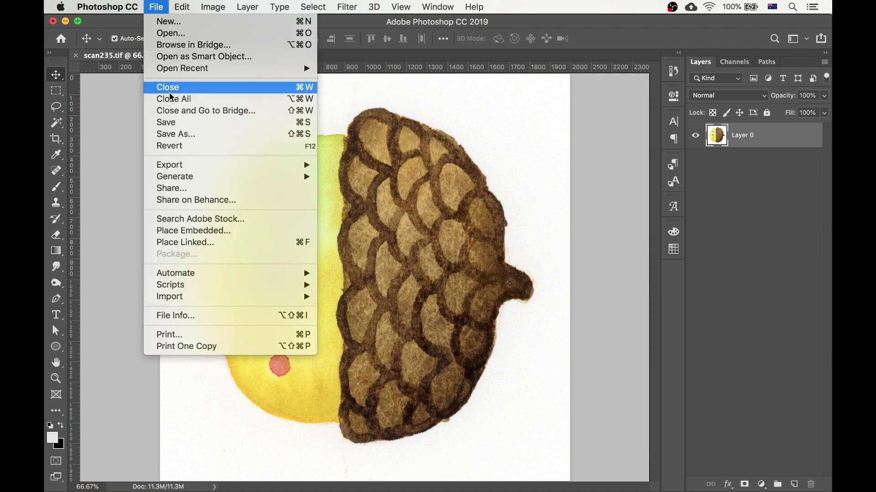
left_click(178, 134)
left_click(359, 354)
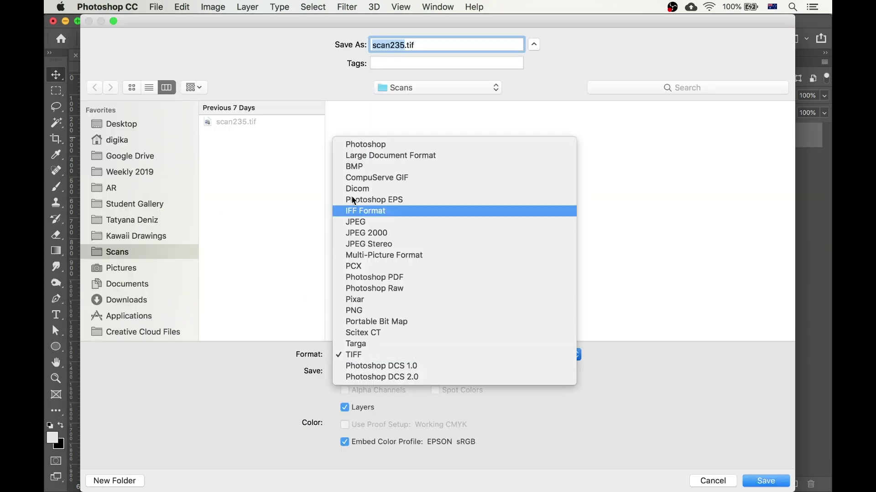
left_click(349, 143)
type("acorn.psd")
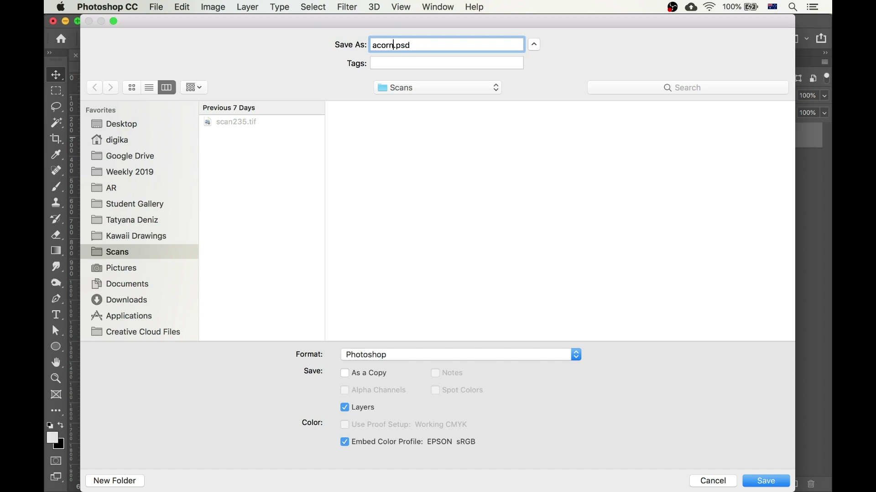
key("Return")
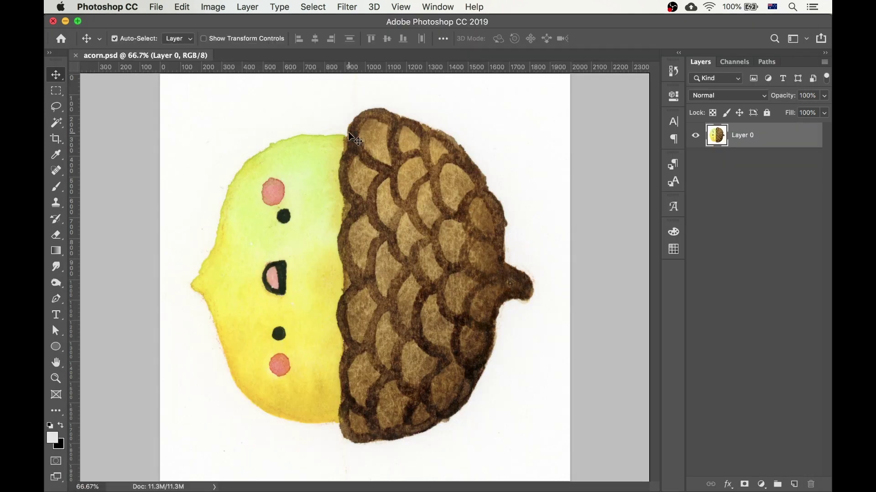
Rotate the image 90° counter-clockwise so the acorn's cap sits on top.
left_click(213, 7)
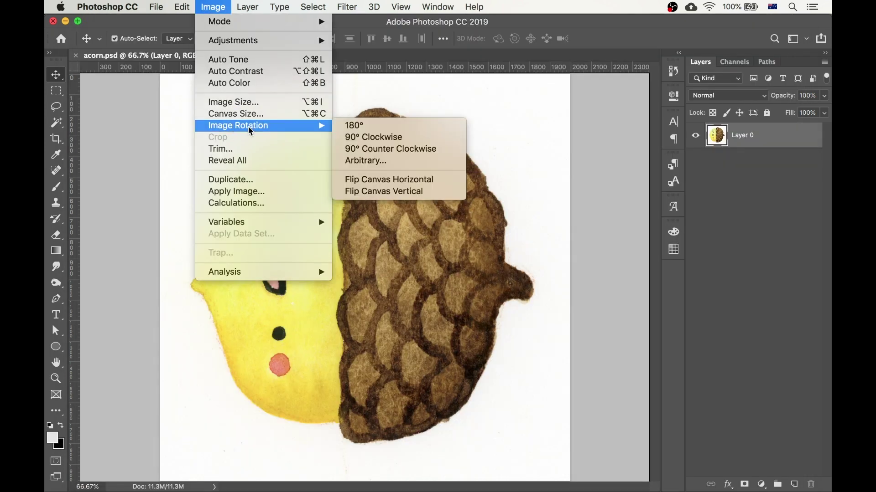
mouse_move(319, 126)
left_click(365, 150)
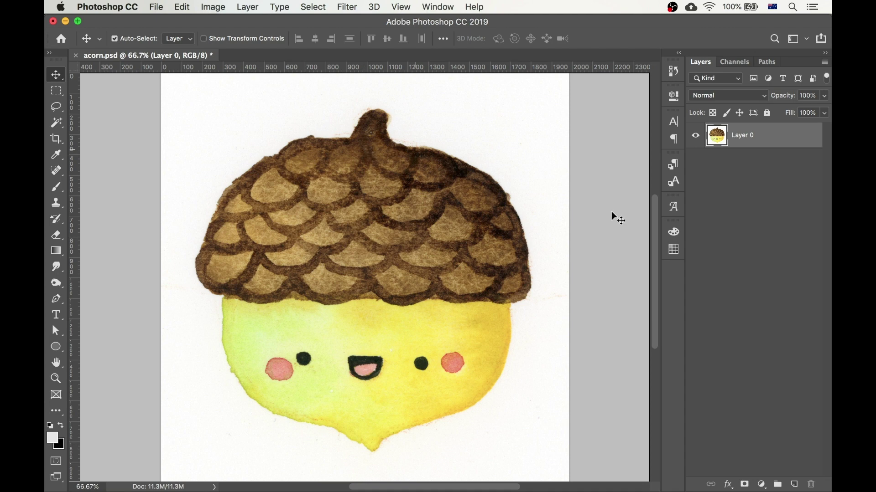
Add a Curves layer with the white point sampled from the paper and black input raised to 13.
left_click(761, 485)
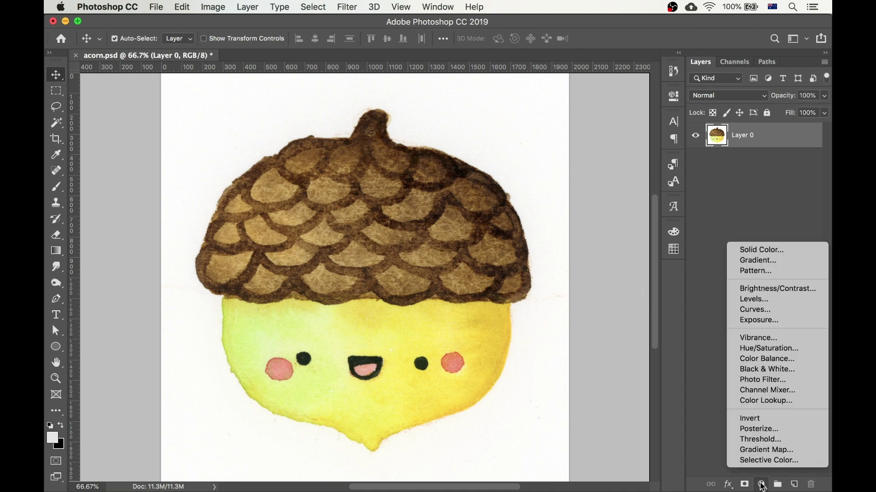
left_click(752, 310)
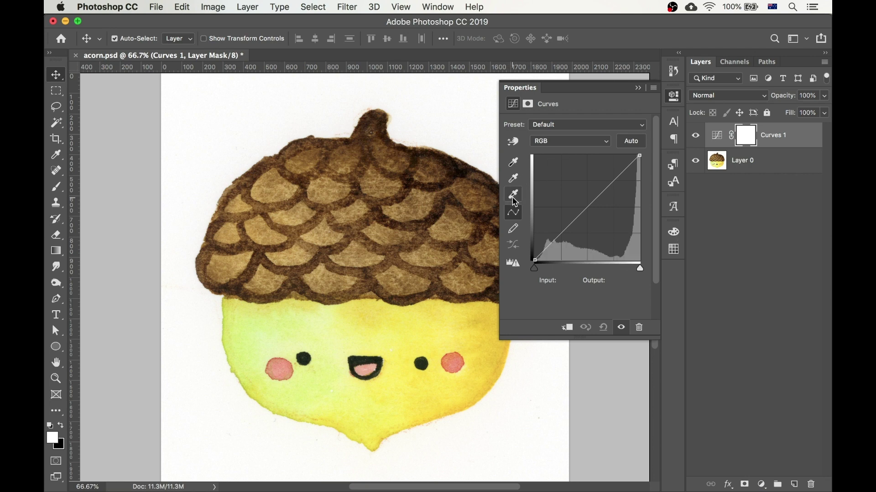
left_click(514, 196)
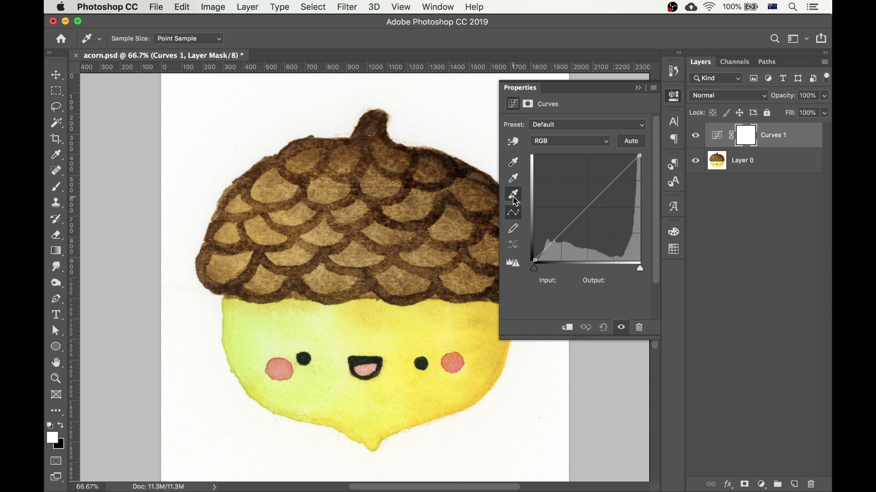
left_click(419, 138)
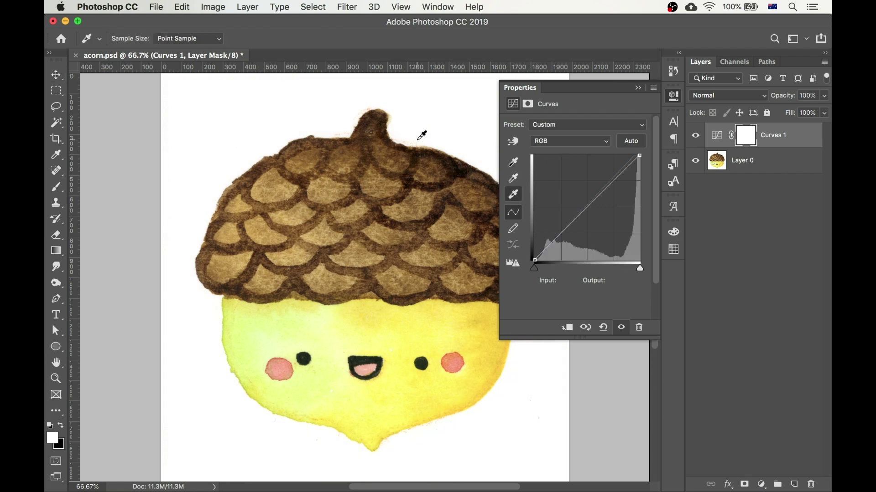
left_click(534, 270)
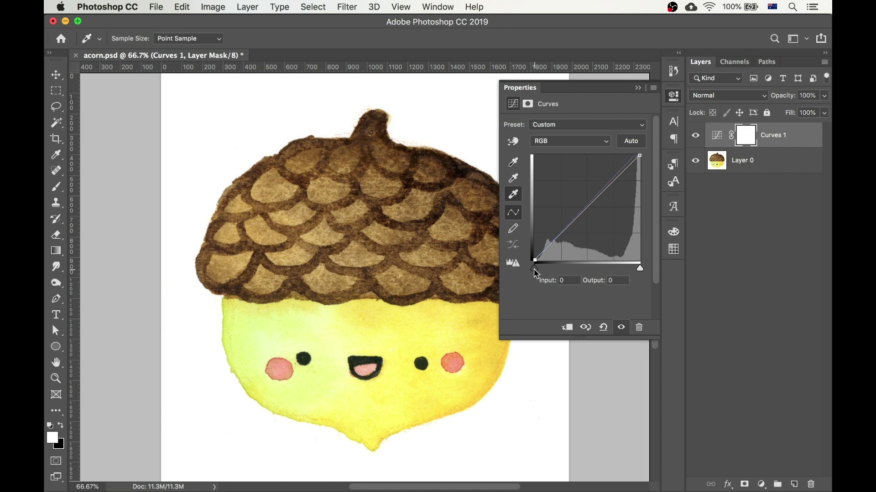
left_click_drag(534, 270, 540, 271)
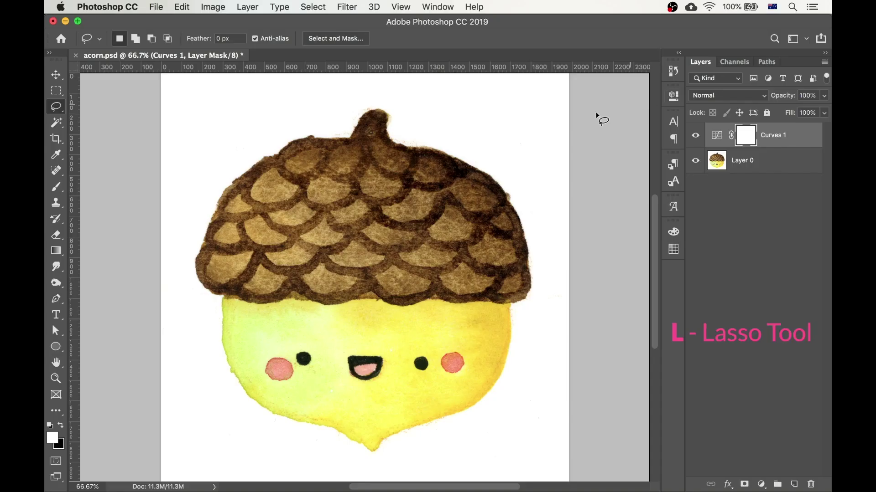
On Layer 0, lasso around the acorn, invert, and delete the surrounding background to transparency.
left_click(732, 163)
mouse_move(473, 159)
left_mouse_down()
mouse_move(519, 201)
mouse_move(537, 300)
mouse_move(477, 419)
mouse_move(338, 445)
mouse_move(248, 413)
mouse_move(198, 289)
mouse_move(205, 196)
mouse_move(341, 119)
mouse_move(478, 160)
left_mouse_up()
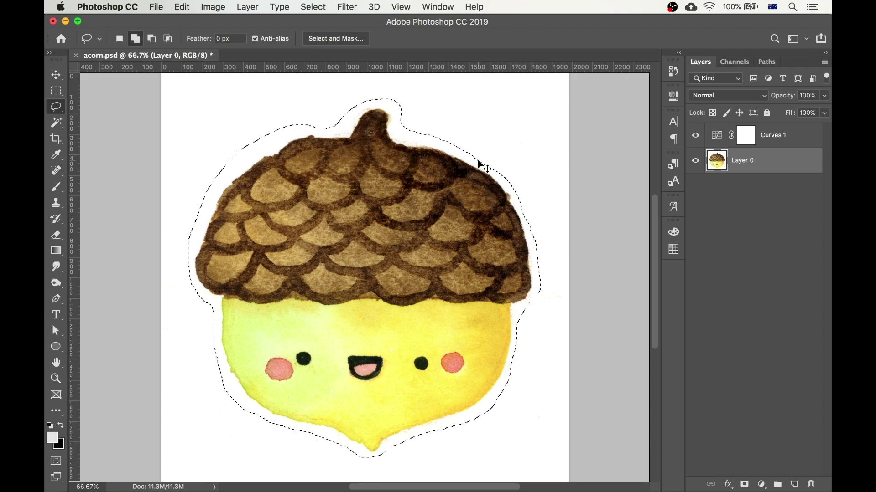
key("super+shift+i")
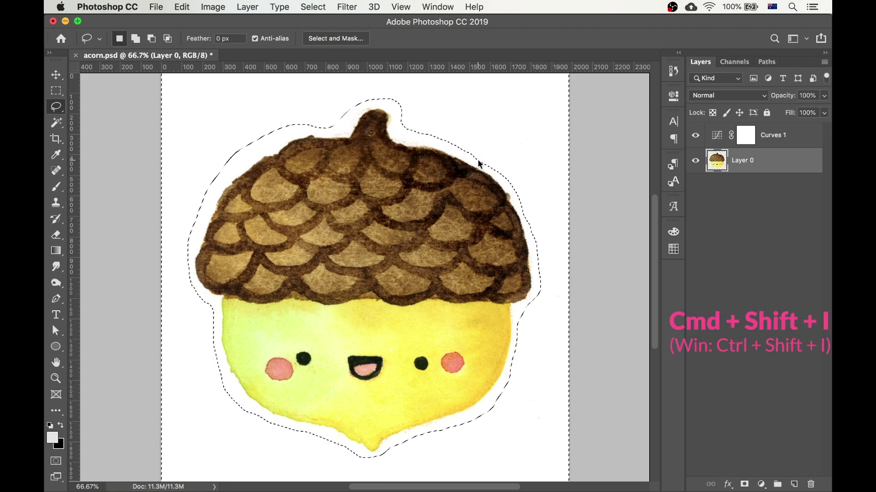
key("Delete")
key("super+d")
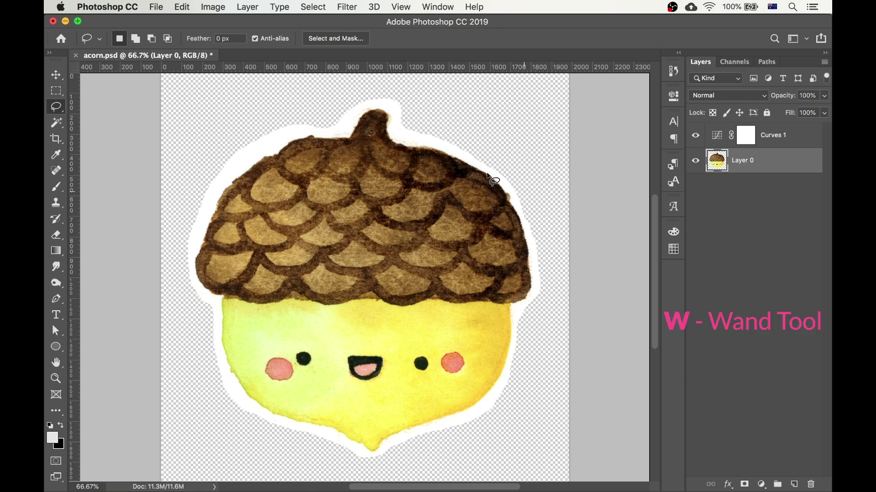
Magic Wand the white border at tolerance 20, delete it, and place new Layer 1 below Layer 0.
key("w")
left_click(349, 37)
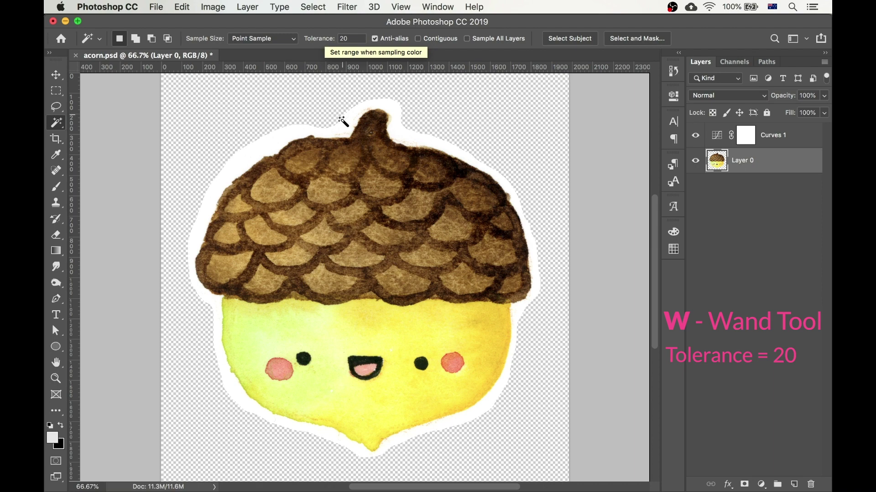
left_click(279, 137)
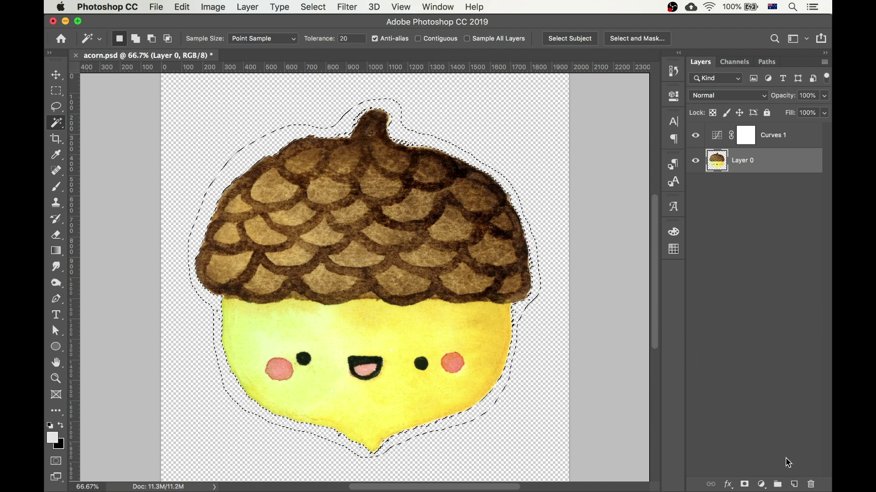
left_click(794, 484)
left_click_drag(744, 165, 741, 199)
key("super+d")
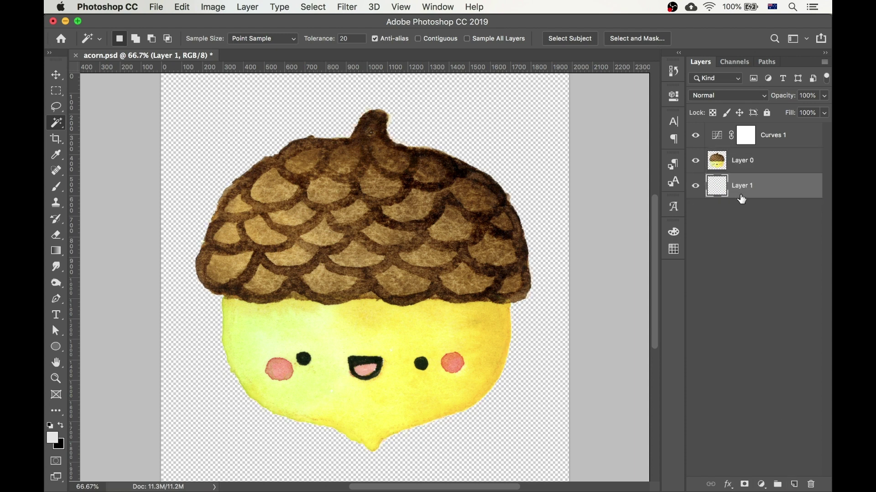
Fill Layer 1 with black, then zoom to 100% on Layer 0 with the Eraser.
key("super+BackSpace")
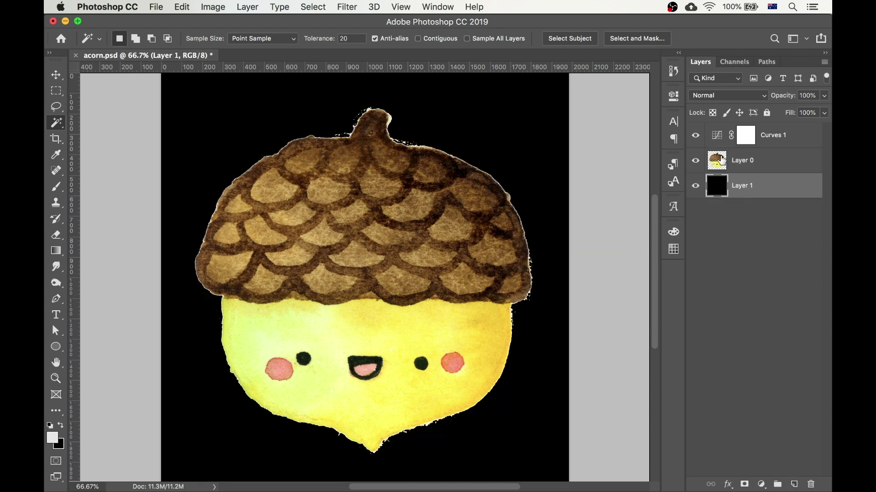
left_click(757, 160)
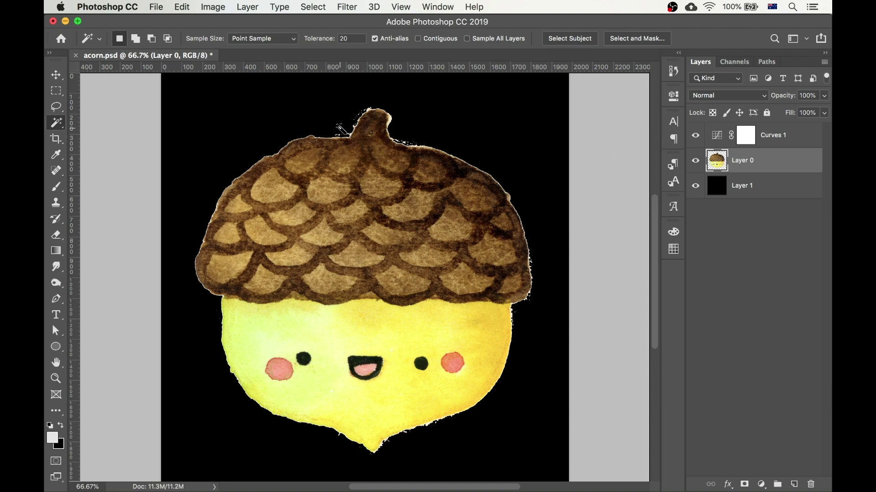
key("e")
key("super+1")
scroll(340, 127, "up", 5)
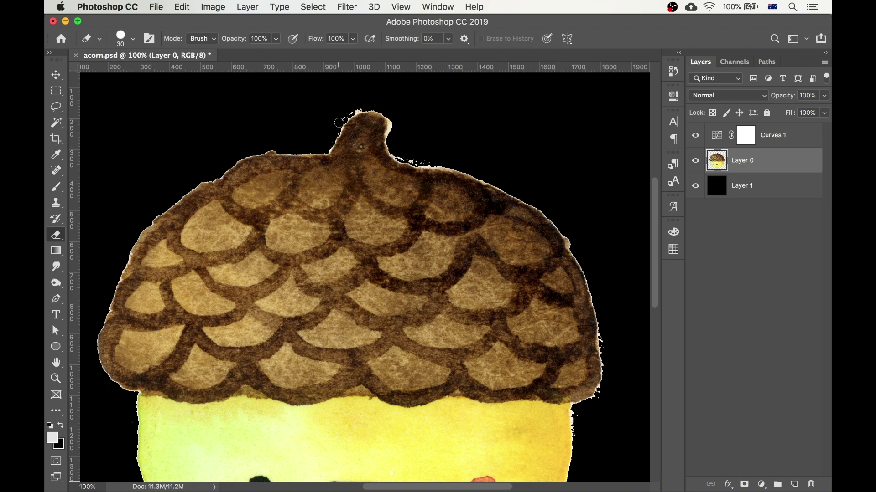
Erase the white fringe around the stem and edges, then hide the black Layer 1.
mouse_move(338, 122)
left_mouse_down()
mouse_move(356, 109)
mouse_move(395, 119)
mouse_move(394, 149)
mouse_move(443, 161)
left_mouse_up()
scroll(501, 174, "down", 5)
mouse_move(531, 180)
left_mouse_down()
mouse_move(529, 240)
mouse_move(501, 263)
mouse_move(502, 303)
left_mouse_up()
scroll(502, 303, "down", 5)
key("bracketright")
mouse_move(415, 323)
left_mouse_down()
mouse_move(316, 356)
mouse_move(293, 379)
mouse_move(233, 347)
left_mouse_up()
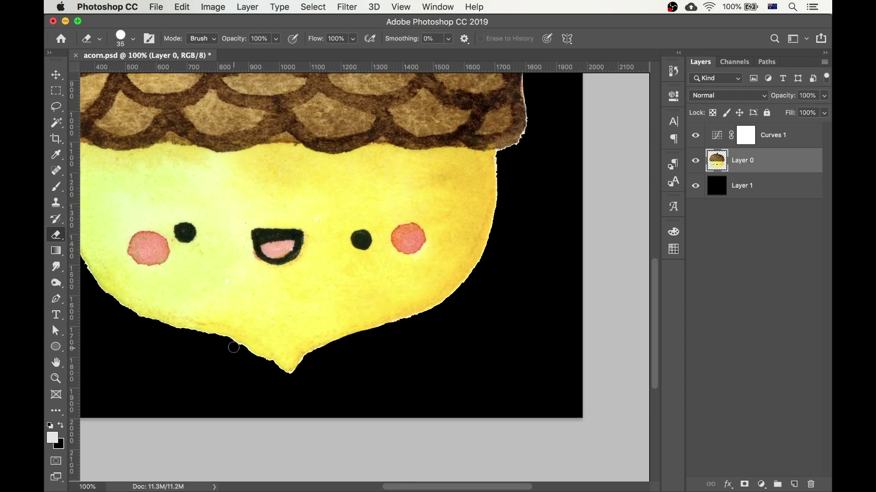
scroll(235, 349, "left", 5)
scroll(252, 210, "up", 3)
scroll(250, 238, "right", 3)
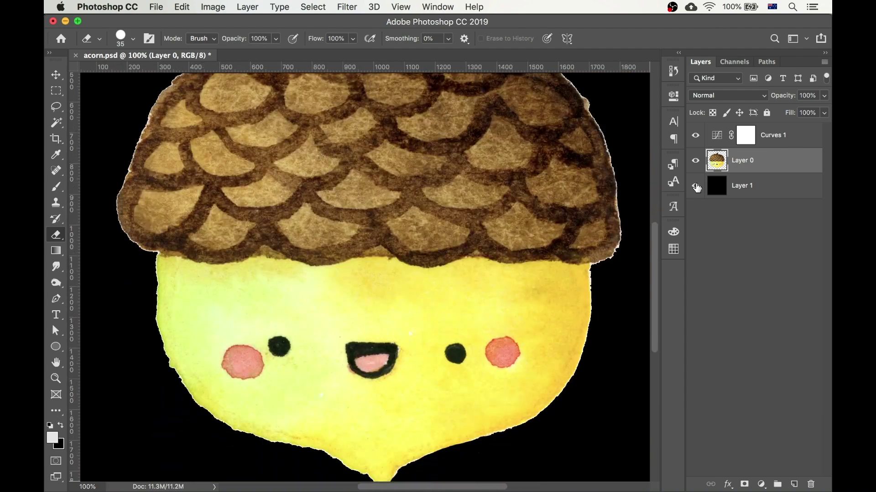
left_click(695, 187)
key("super+minus")
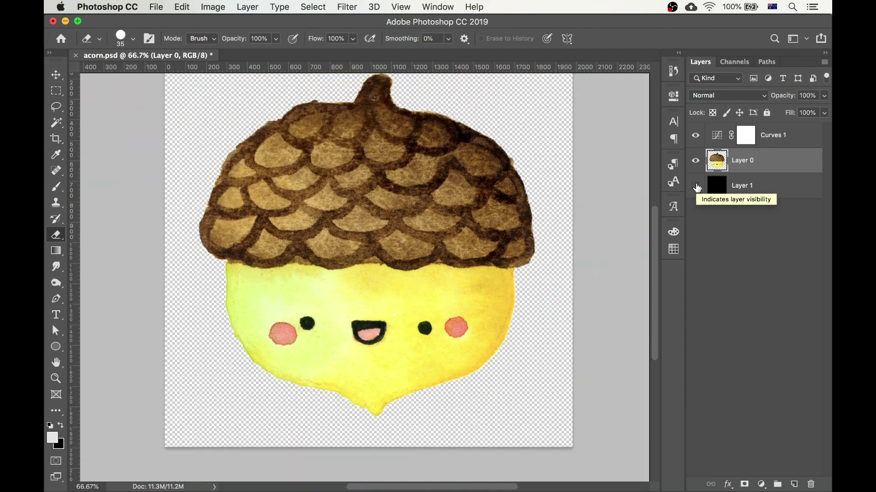
Lasso the dark spot on the stem and patch it with a Content-Aware fill.
scroll(368, 215, "up", 4)
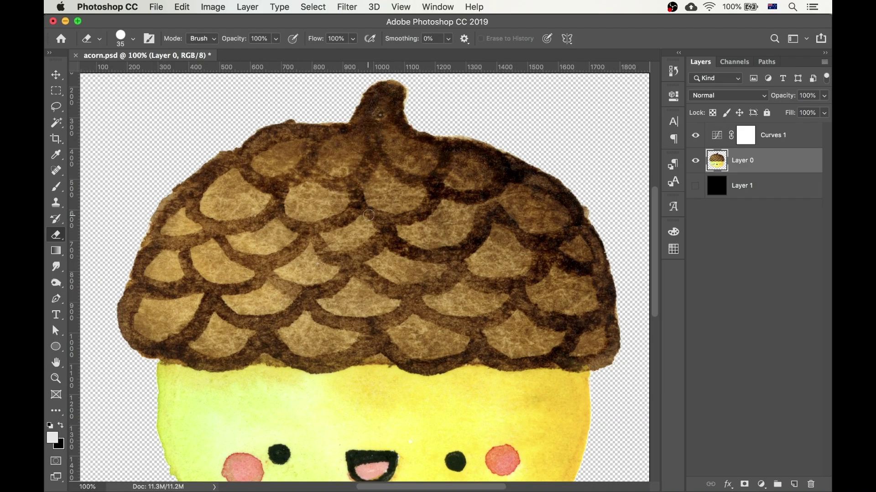
scroll(368, 215, "up", 1)
key("l")
mouse_move(371, 140)
left_mouse_down()
mouse_move(391, 142)
mouse_move(393, 121)
mouse_move(378, 119)
mouse_move(367, 133)
mouse_move(375, 142)
left_mouse_up()
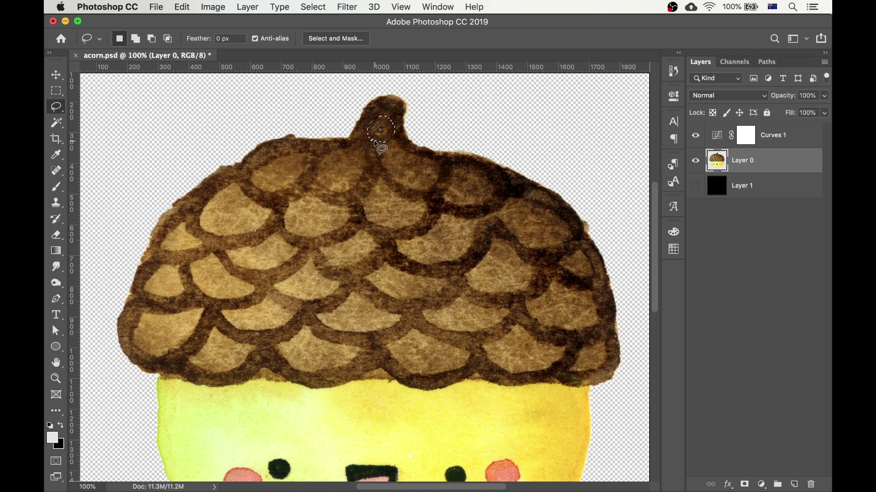
left_click(181, 7)
left_click(197, 206)
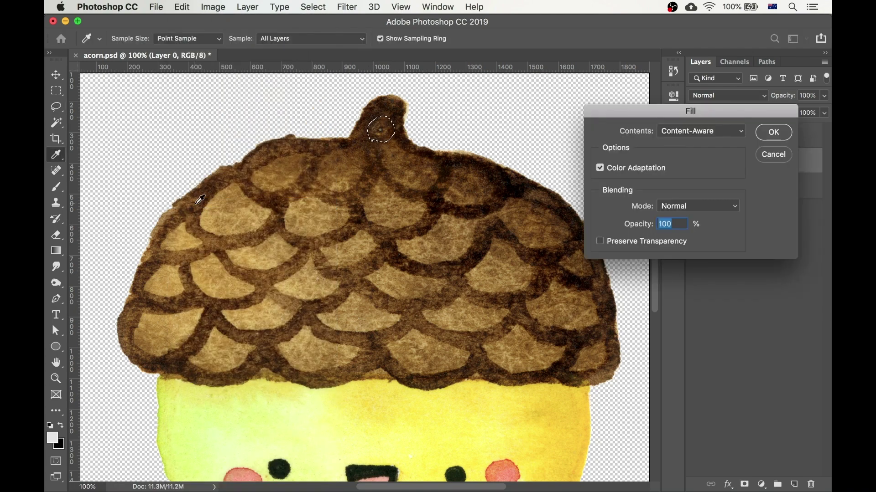
left_click(730, 132)
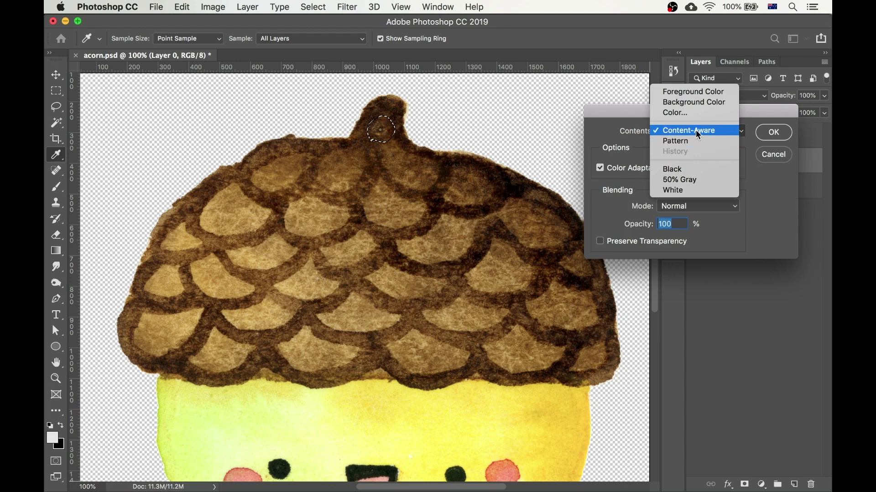
left_click(695, 130)
left_click(773, 133)
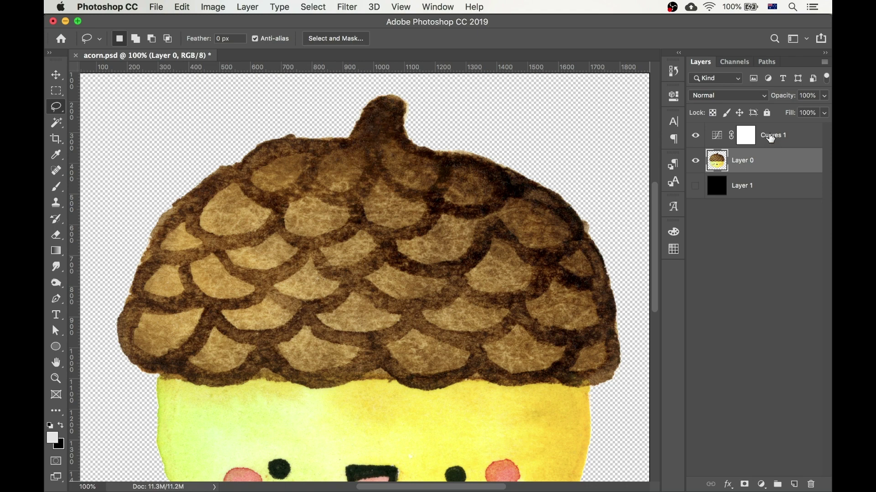
scroll(512, 254, "down", 10)
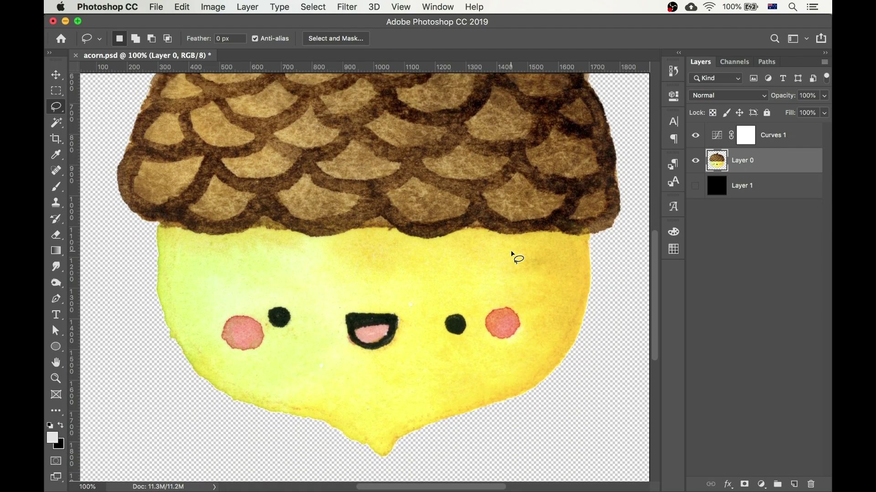
At 200% zoom, Content-Aware fill the blemishes beside the left eye and mouth.
key("super+minus")
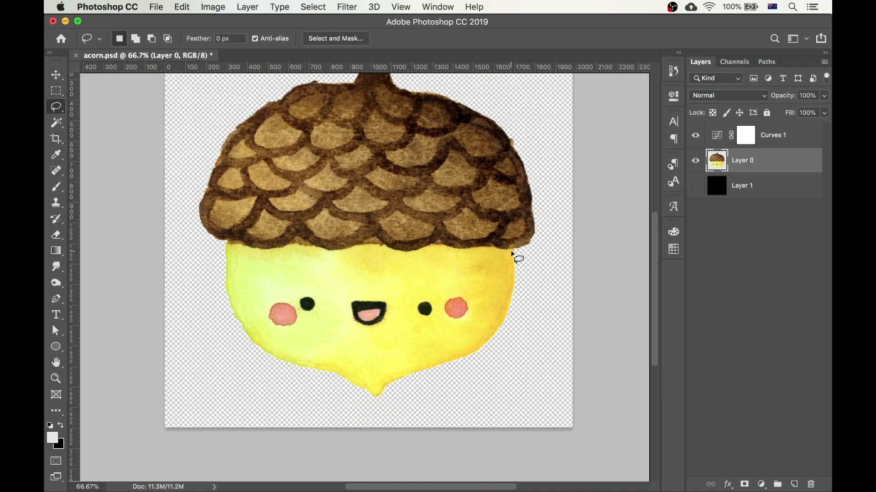
key("super+plus")
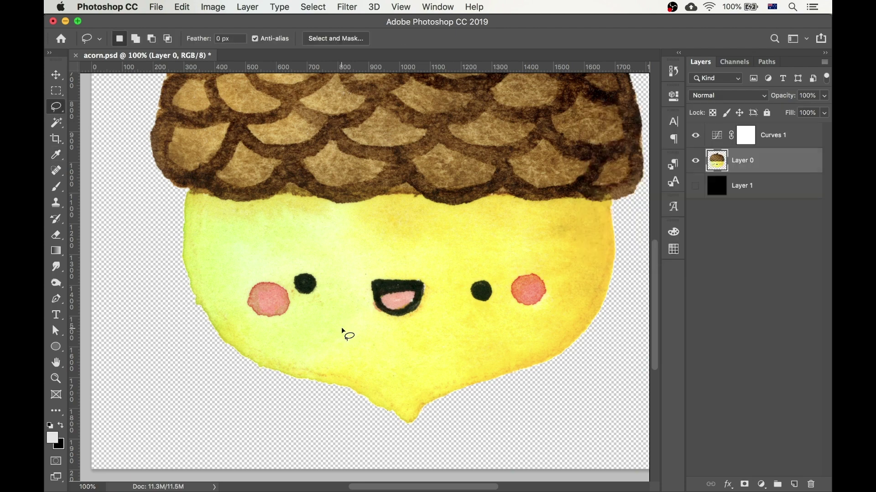
key("super+plus")
left_click_drag(260, 319, 269, 309)
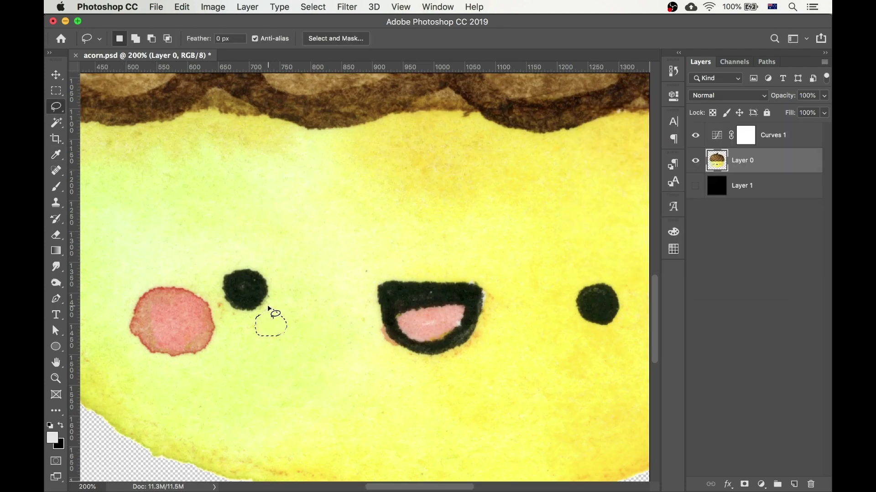
mouse_move(221, 323)
left_mouse_down()
mouse_move(239, 318)
mouse_move(219, 302)
left_mouse_up()
key("shift+BackSpace")
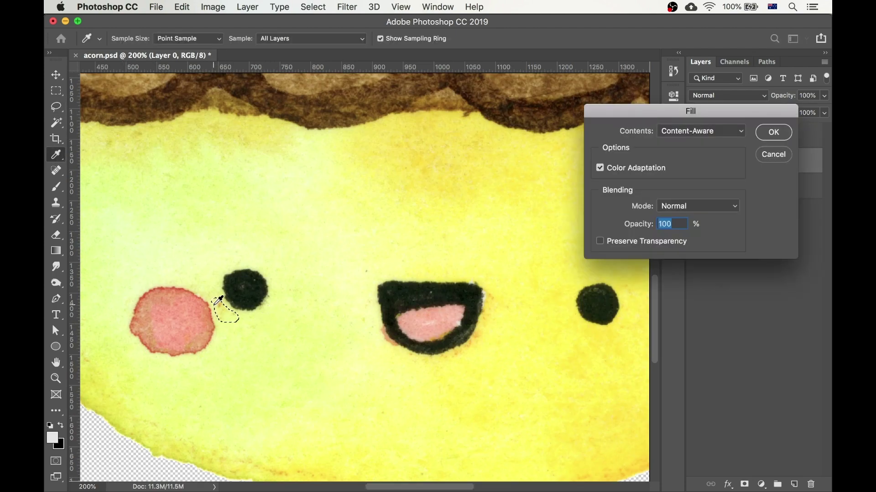
key("Return")
key("super+1")
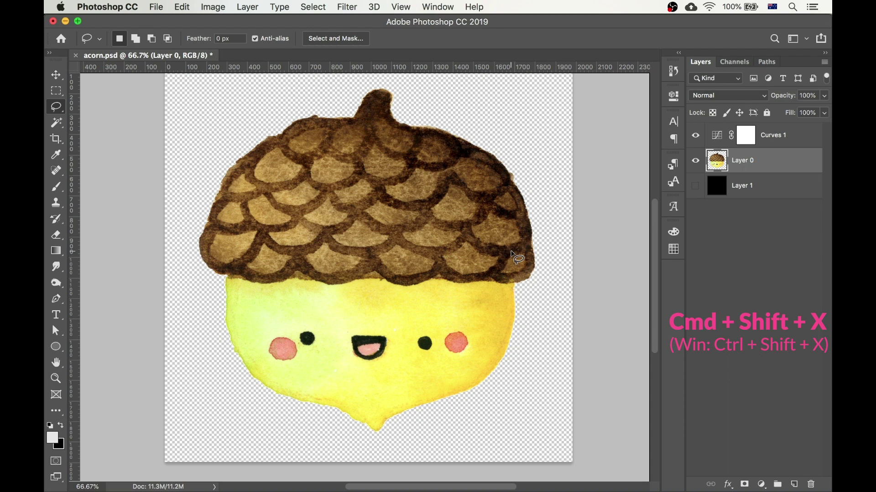
Liquify the acorn with a 500 brush, pushing the cap's left edge outward, then apply.
key("super+shift+x")
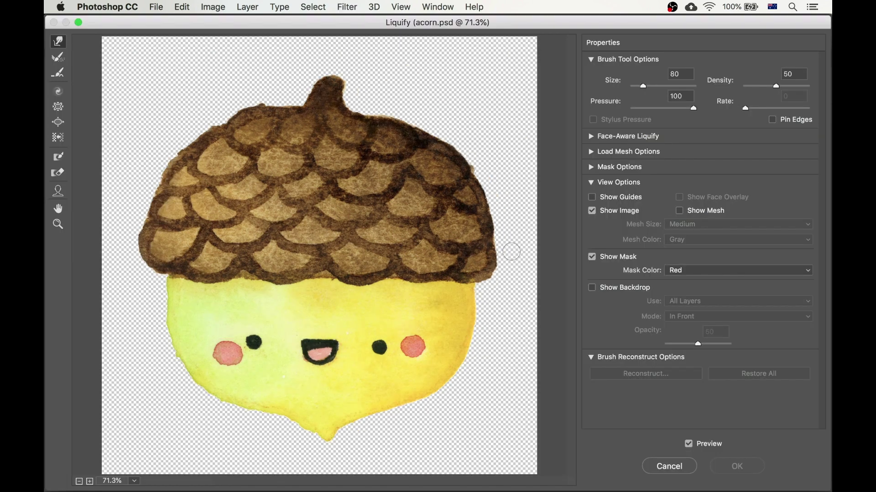
key("bracketright")
key("bracketright")
key("bracketright")
key("bracketright")
key("bracketright")
key("bracketright")
key("bracketright")
key("bracketright")
key("bracketright")
key("bracketright")
mouse_move(148, 251)
left_mouse_down()
mouse_move(137, 253)
mouse_move(145, 252)
left_mouse_up()
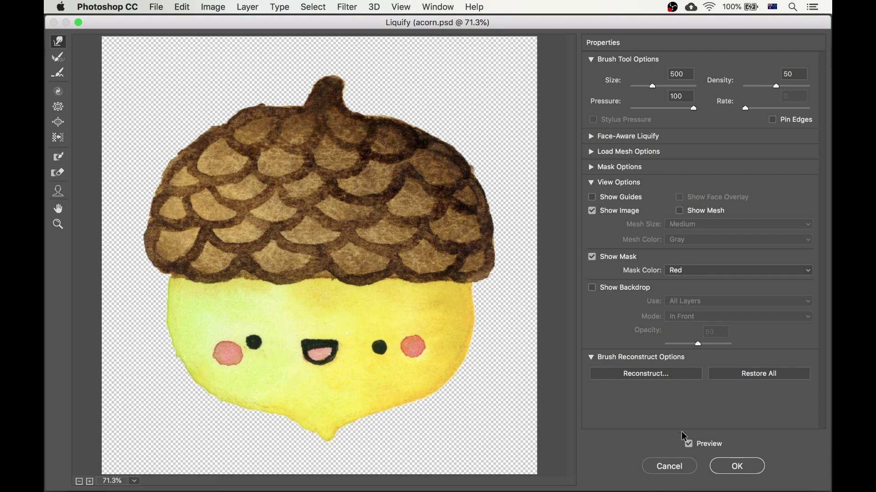
left_click(689, 445)
left_click(688, 445)
left_click(689, 444)
left_click(689, 445)
left_click(736, 466)
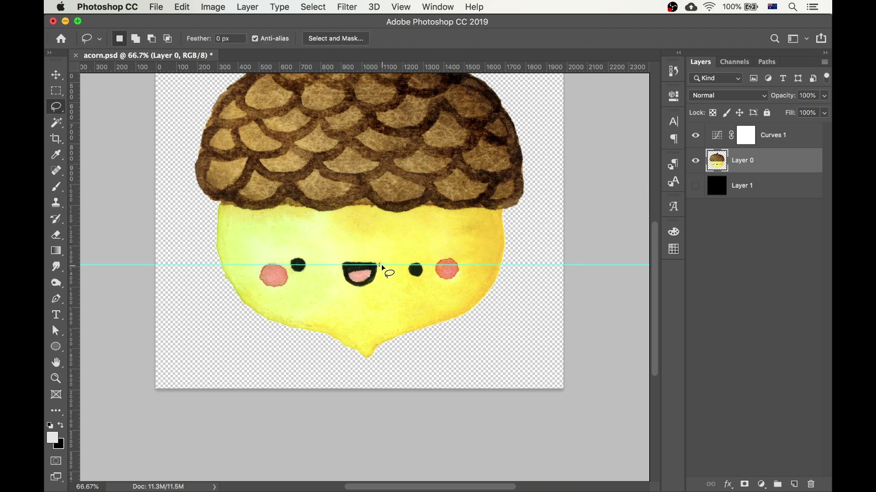
Lasso the acorn's right eye and nudge it up level with the guide.
key("super+plus")
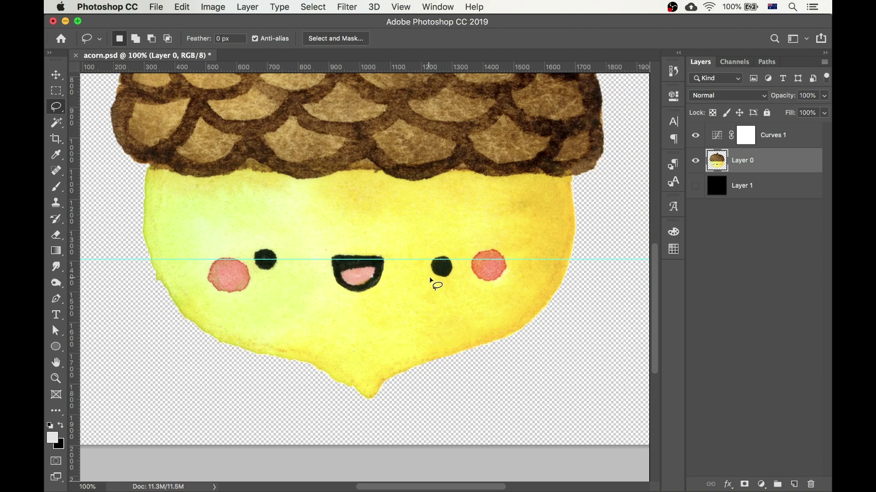
mouse_move(429, 277)
left_mouse_down()
mouse_move(456, 270)
mouse_move(446, 251)
mouse_move(428, 256)
mouse_move(430, 278)
left_mouse_up()
key("v")
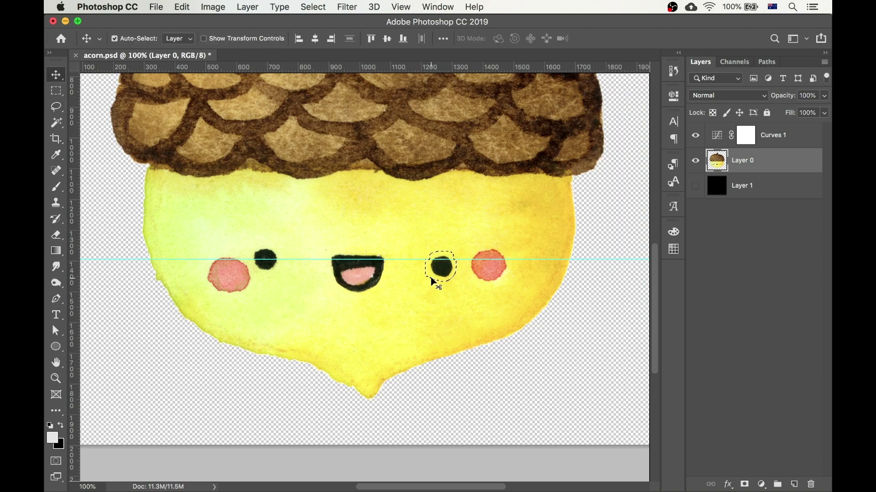
key("Up")
key("Up")
key("Up")
key("Up")
key("Up")
key("Up")
key("Up")
key("Up")
key("Up")
key("Up")
key("Up")
key("Up")
key("Up")
key("Up")
key("Up")
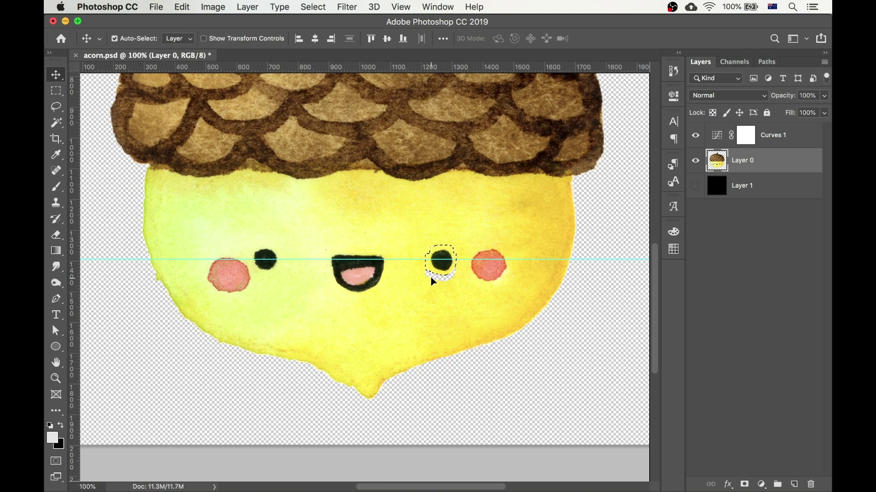
key("cmd+d")
Undo the accidental layer move, deselect the cheek, and drag the cyan guide off.
mouse_move(471, 274)
left_mouse_down()
mouse_move(481, 289)
mouse_move(500, 250)
mouse_move(483, 292)
left_mouse_up()
key("cmd+z")
key("l")
key("v")
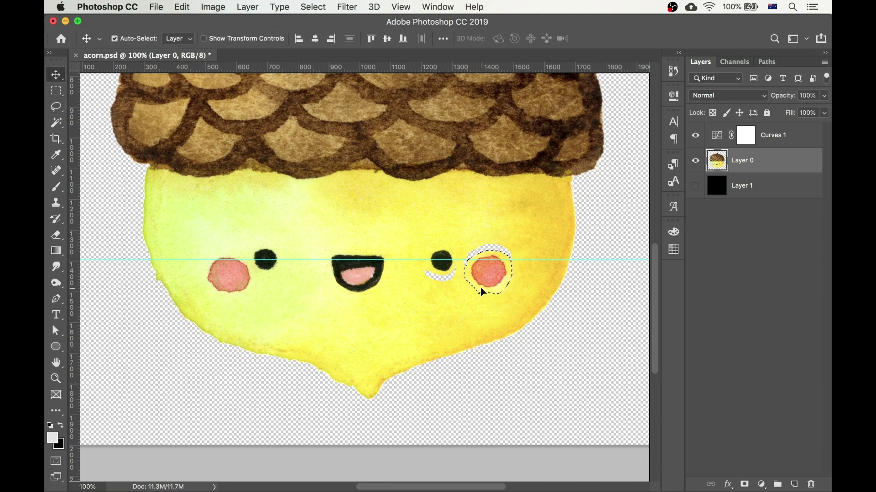
key("cmd+d")
left_click_drag(485, 260, 483, 59)
At 200% zoom, lasso the transparent gap above the right cheek for Content-Aware Fill.
key("cmd+equal")
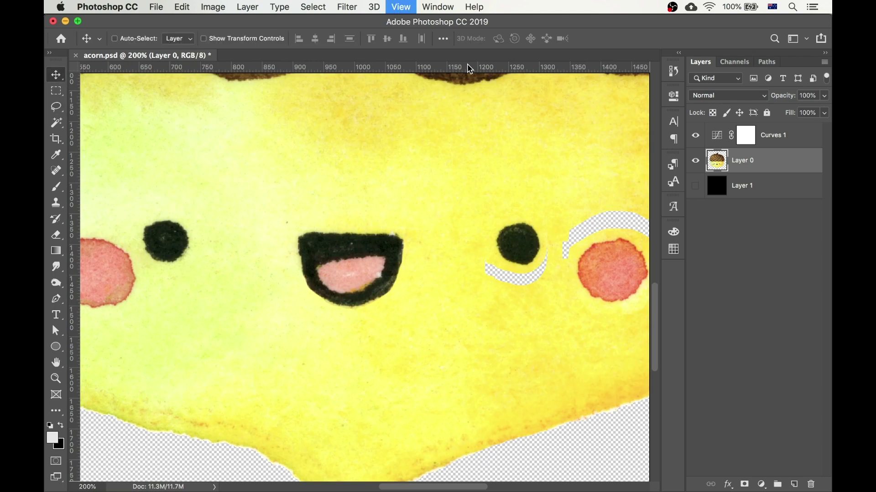
scroll(469, 242, "right", 3)
key("l")
mouse_move(477, 243)
left_mouse_down()
mouse_move(540, 246)
mouse_move(547, 261)
mouse_move(538, 214)
mouse_move(470, 214)
mouse_move(448, 260)
mouse_move(477, 243)
left_mouse_up()
key("shift+F5")
Content-Aware Fill the cheek gap and the crescent hole under the right eye, then deselect.
key("Return")
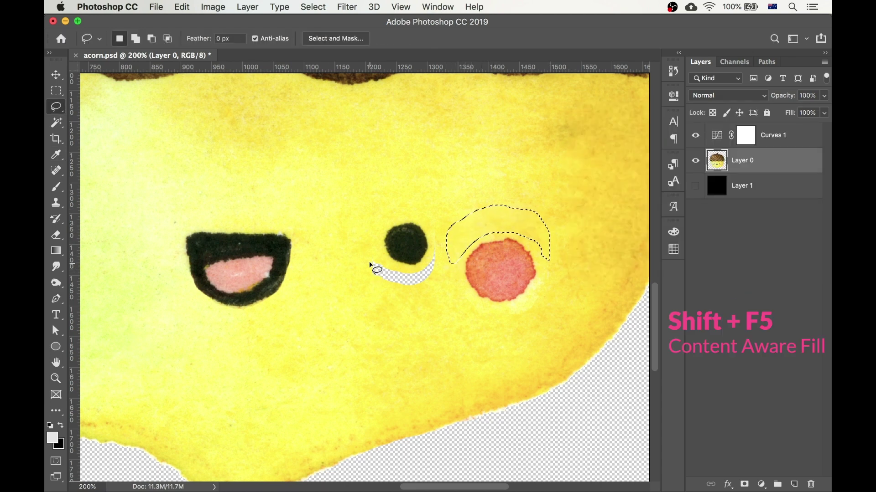
mouse_move(369, 261)
left_mouse_down()
mouse_move(409, 292)
mouse_move(440, 256)
mouse_move(432, 249)
mouse_move(416, 269)
mouse_move(368, 264)
left_mouse_up()
key("shift+F5")
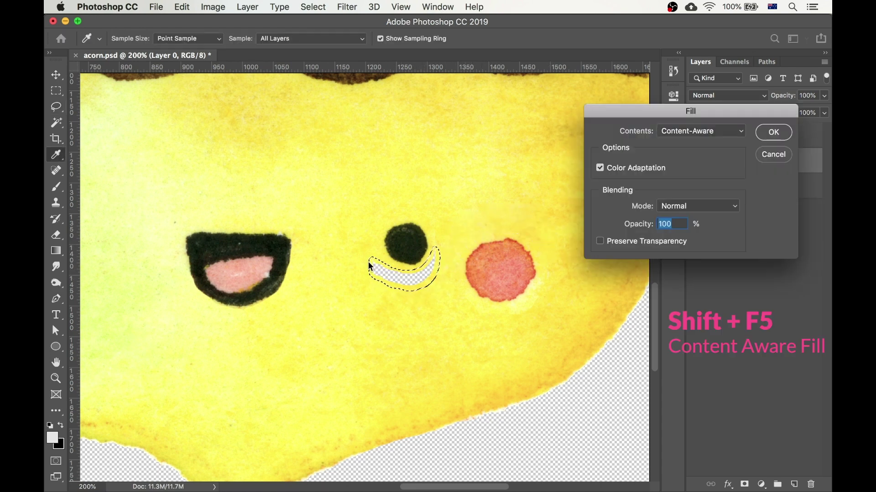
key("Return")
key("super+d")
key("s")
key("super+minus")
key("super+minus")
key("super+minus")
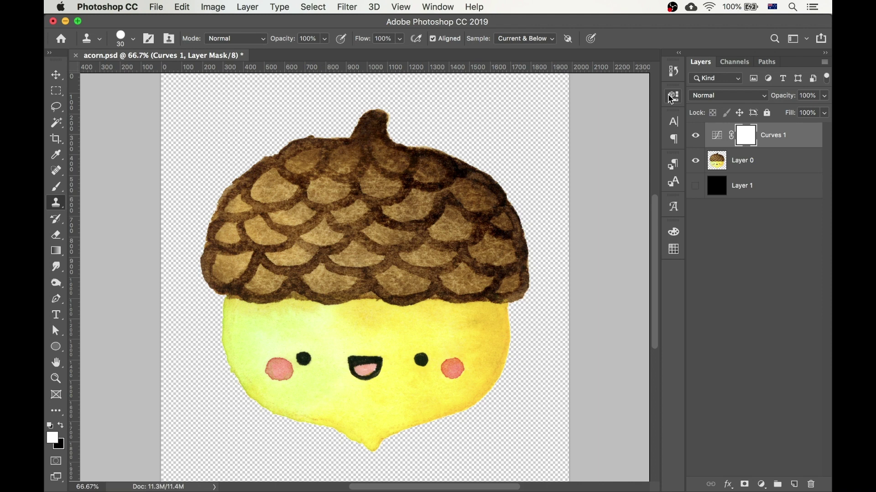
Add a Hue/Saturation layer with Colorize on, Hue 239 and Saturation 25.
left_click(762, 484)
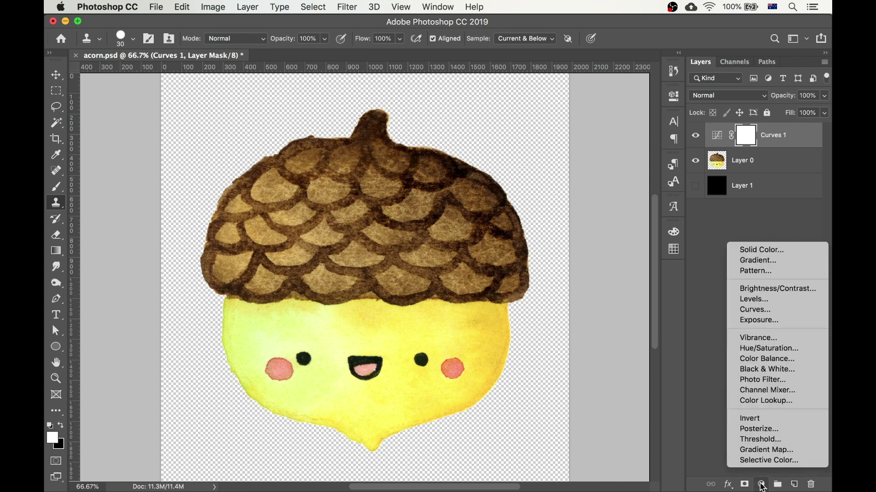
left_click(764, 348)
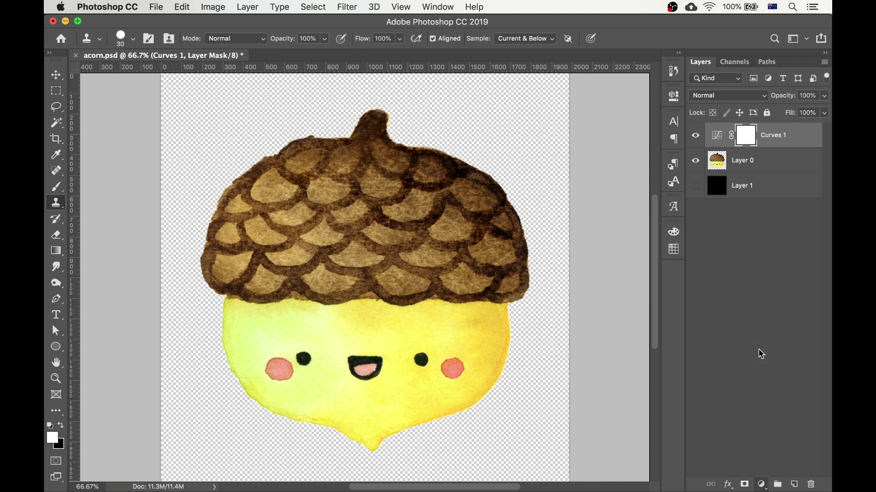
left_click_drag(575, 194, 636, 186)
left_click(569, 234)
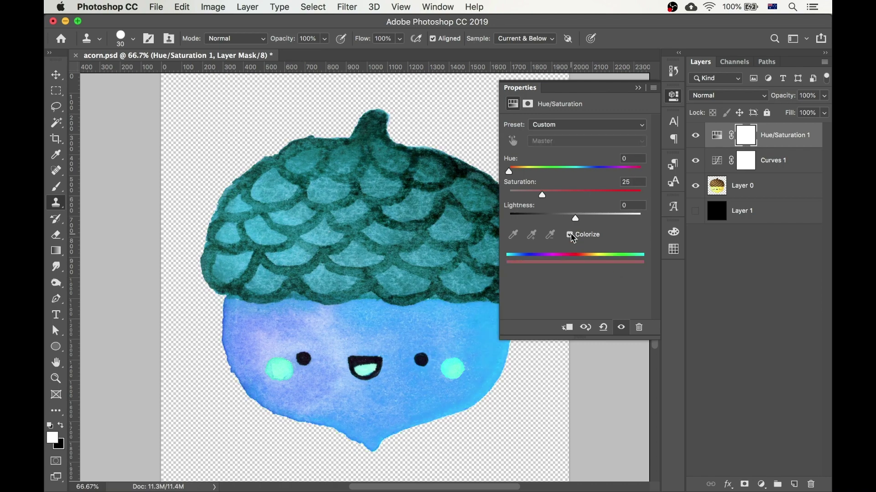
left_click_drag(511, 173, 597, 187)
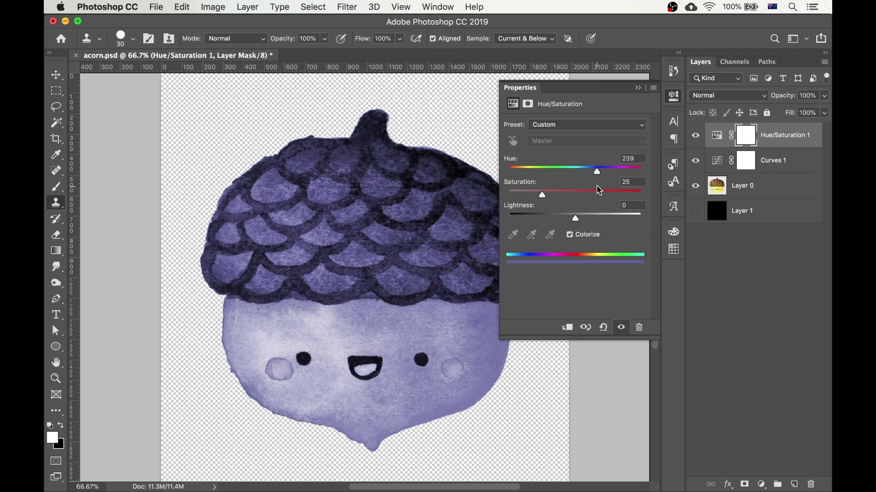
left_click(783, 138)
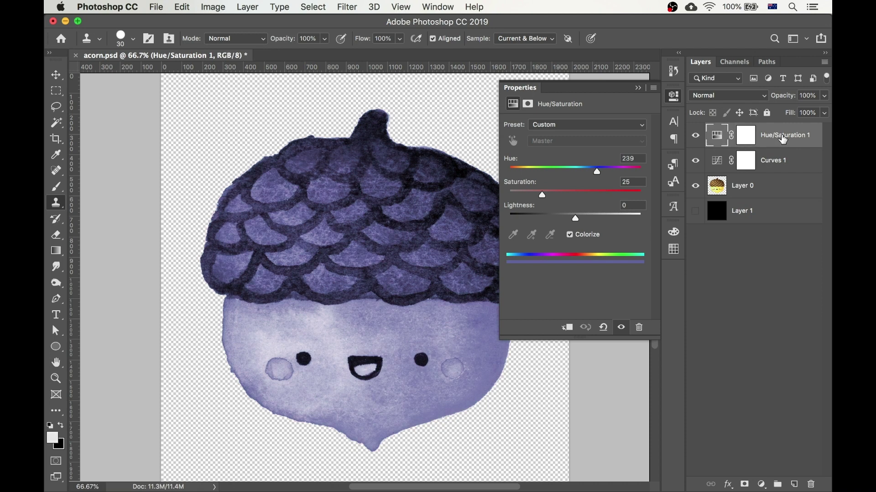
Delete the Hue/Saturation 1 layer and add a Color Balance adjustment layer instead.
key("BackSpace")
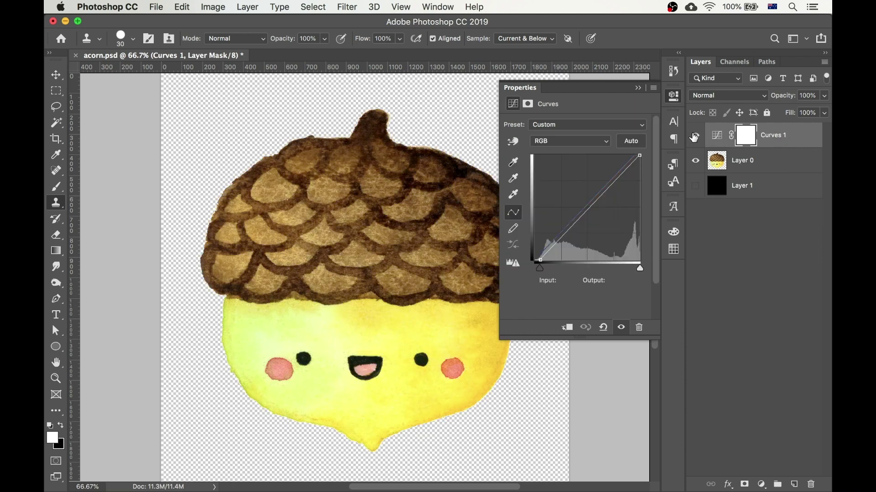
left_click(676, 96)
left_click(761, 484)
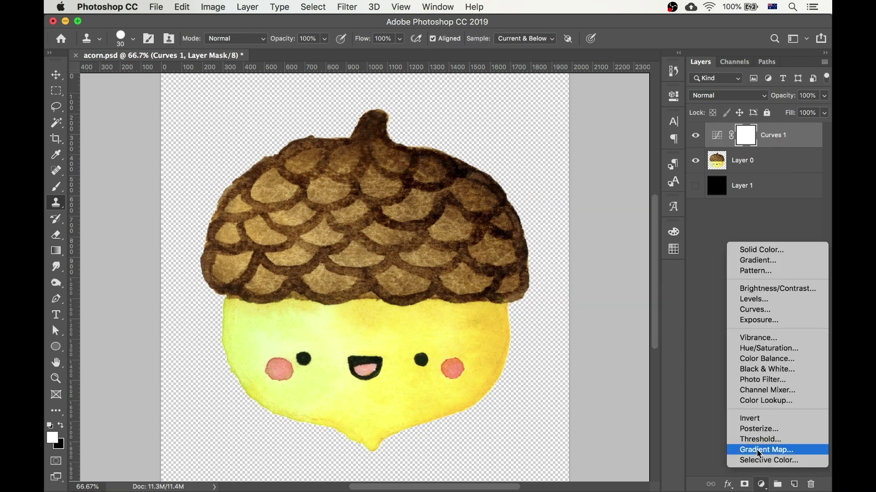
left_click(749, 359)
Try midtone shifts toward red, cyan and magenta, compare, then delete Color Balance 1.
left_click_drag(560, 152, 588, 159)
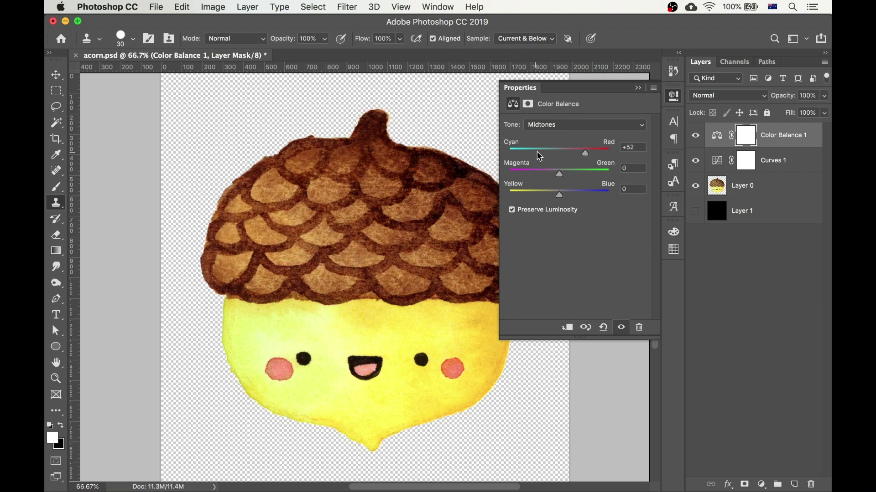
left_click_drag(588, 158, 525, 171)
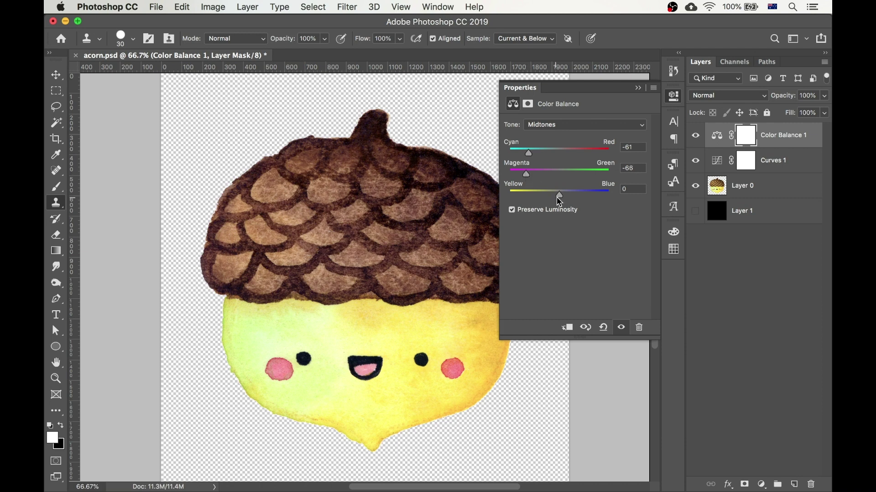
left_click_drag(557, 196, 587, 203)
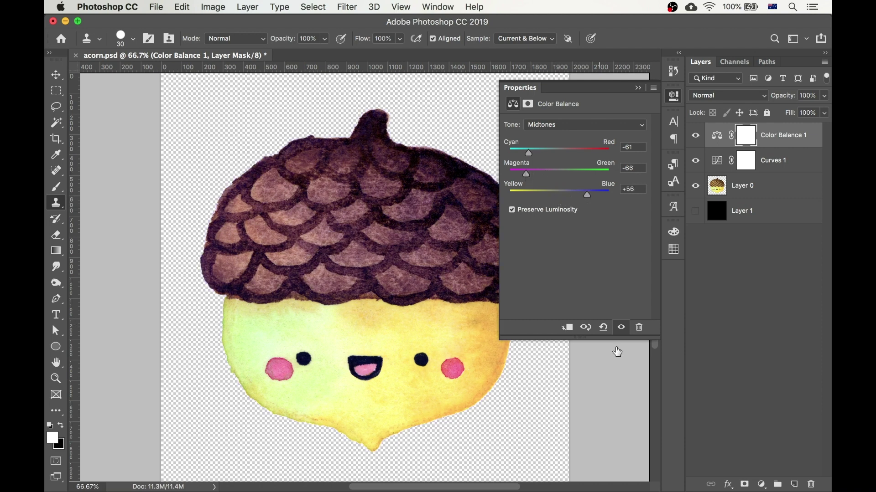
left_click(621, 328)
left_click(622, 329)
left_click(717, 135)
key("BackSpace")
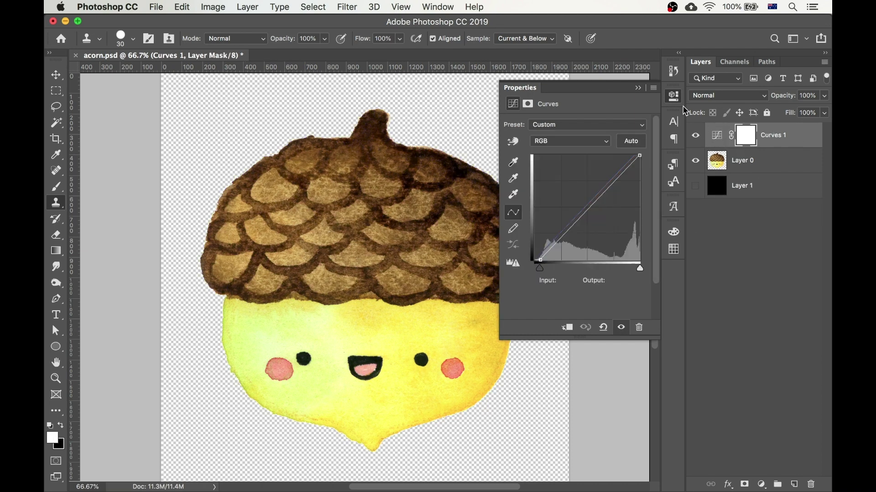
Add a Vibrance adjustment layer at +30, compare it on and off, and save.
left_click(674, 96)
left_click(762, 484)
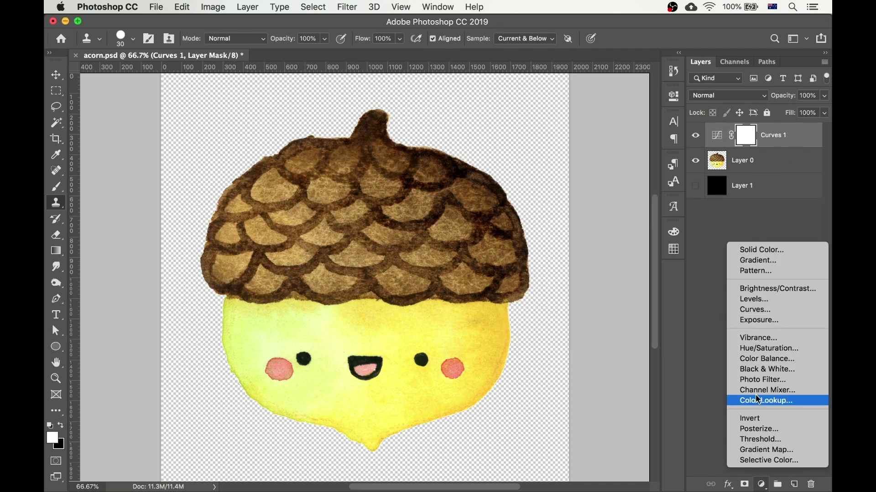
left_click(755, 337)
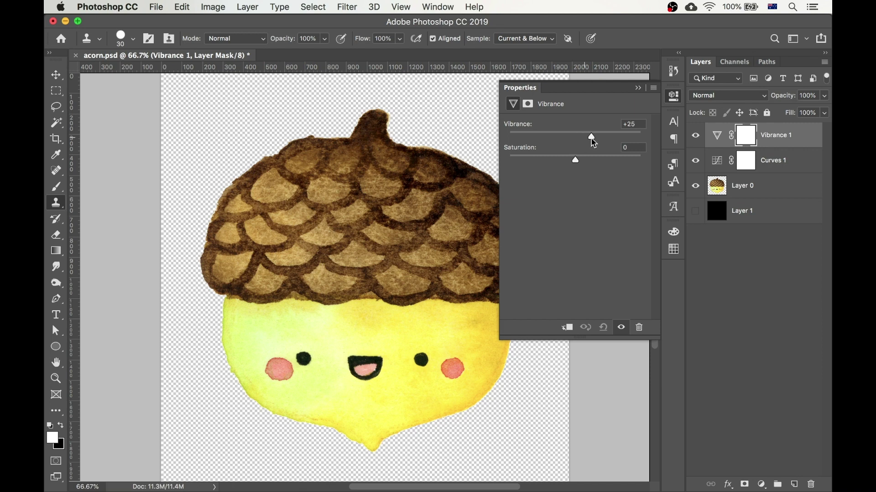
left_click_drag(593, 144, 597, 144)
left_click(622, 328)
left_click(622, 328)
left_click(675, 98)
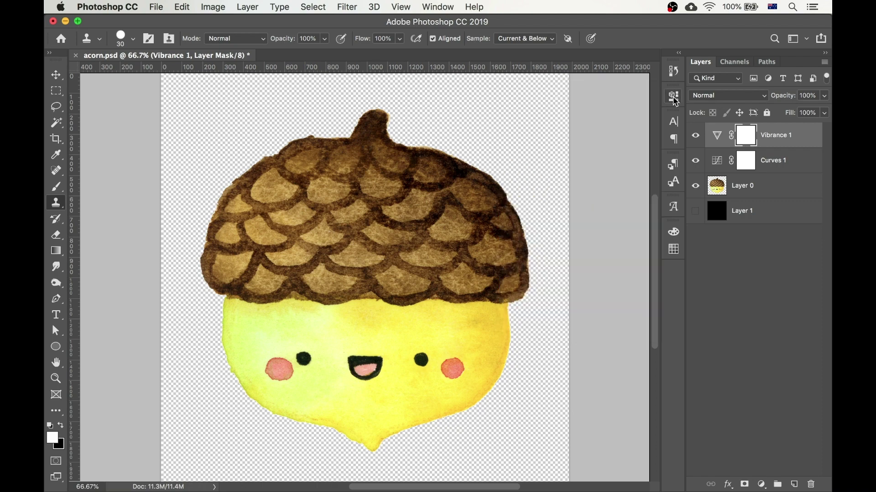
key("super+s")
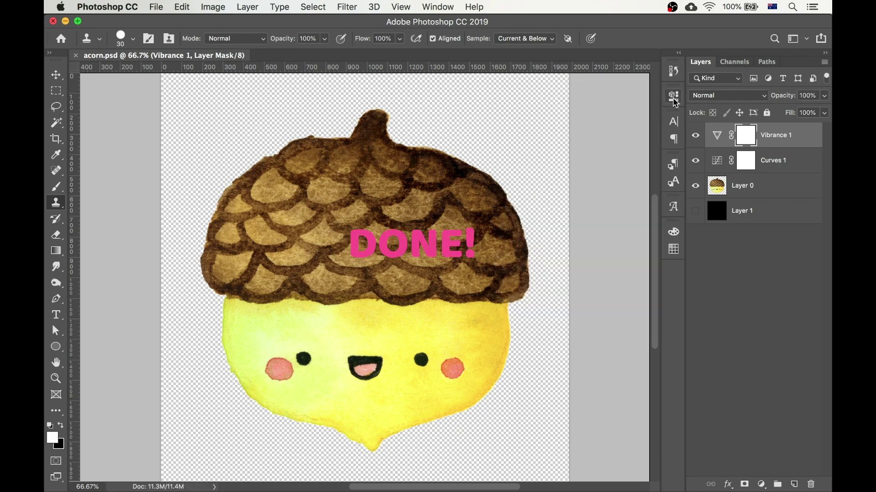